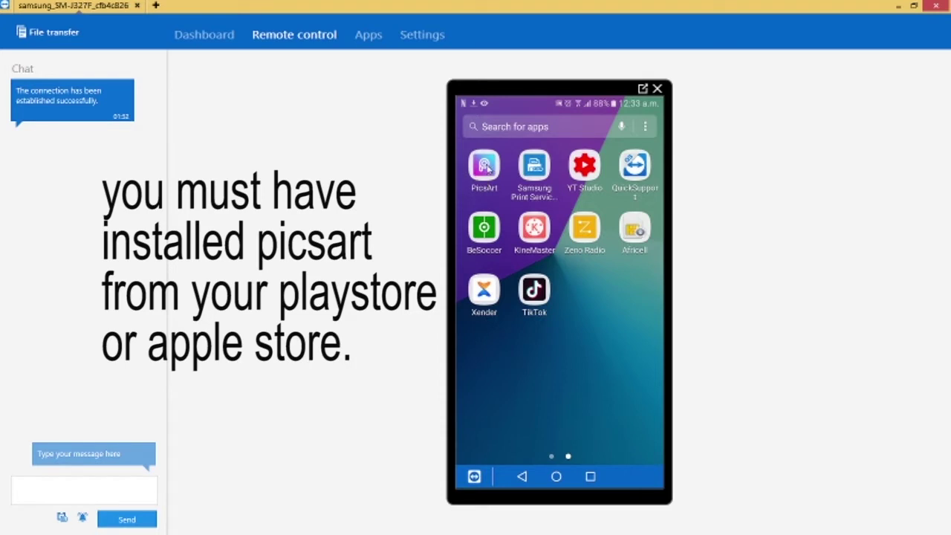
# Launch PicsArt and open the sunglasses selfie from Photos in the editor.
pyautogui.click(484, 171)
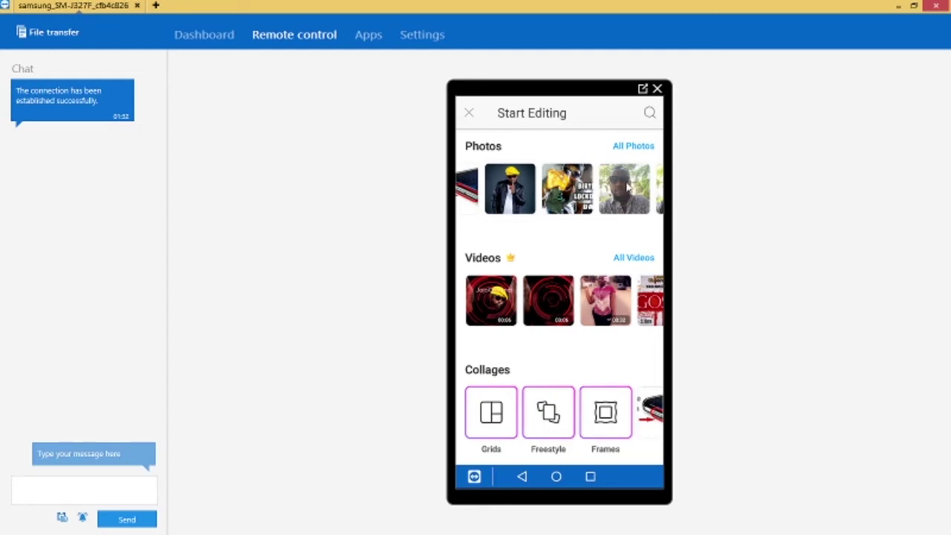
pyautogui.click(625, 188)
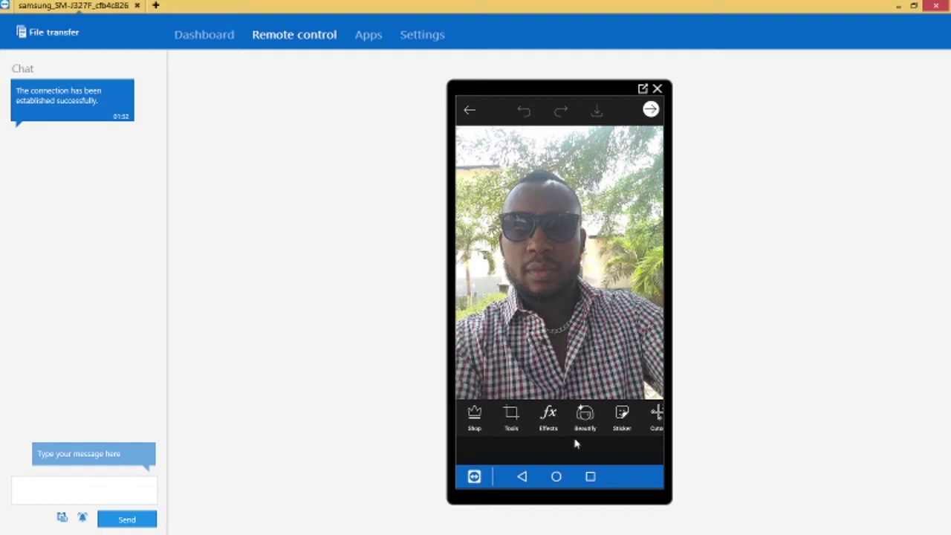
pyautogui.click(549, 414)
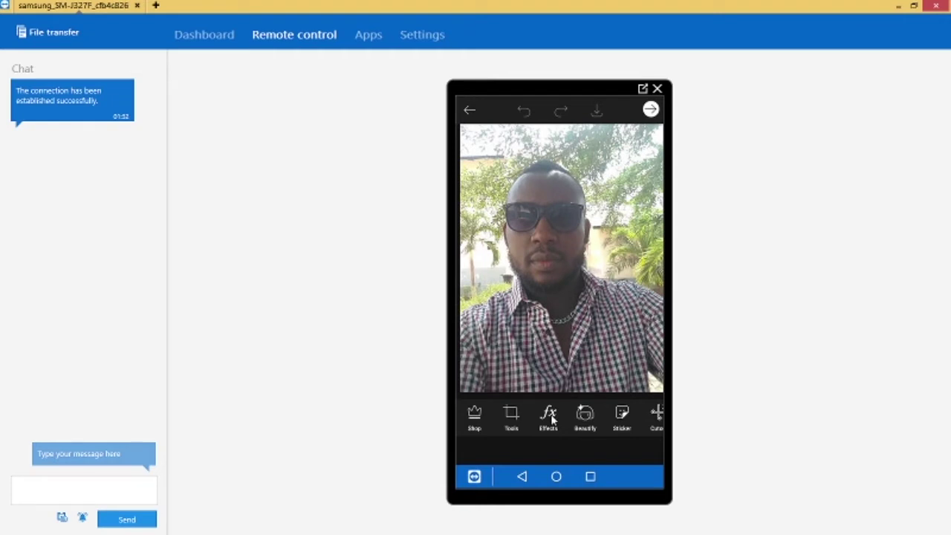
# Apply the BLUR > Blur effect to the selfie, raising its strength from 18 to 23.
pyautogui.click(550, 416)
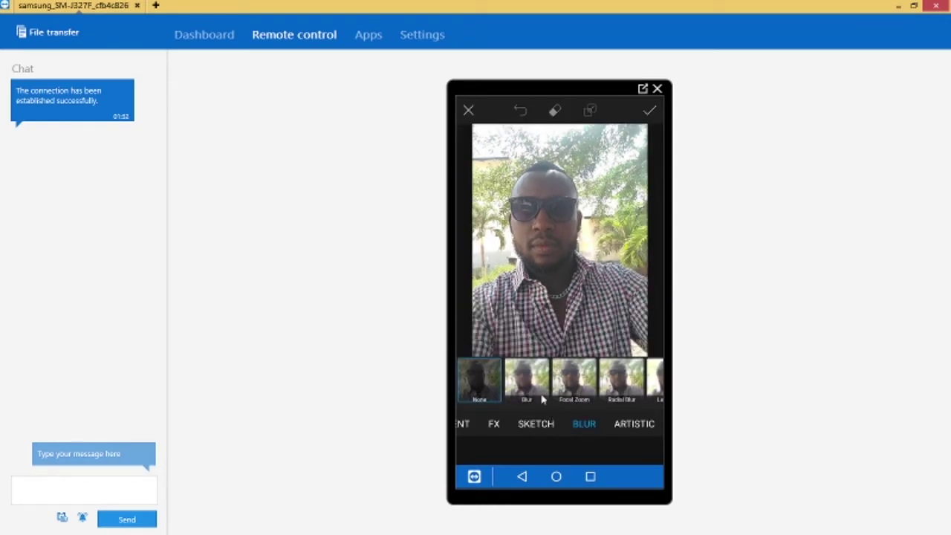
pyautogui.click(530, 383)
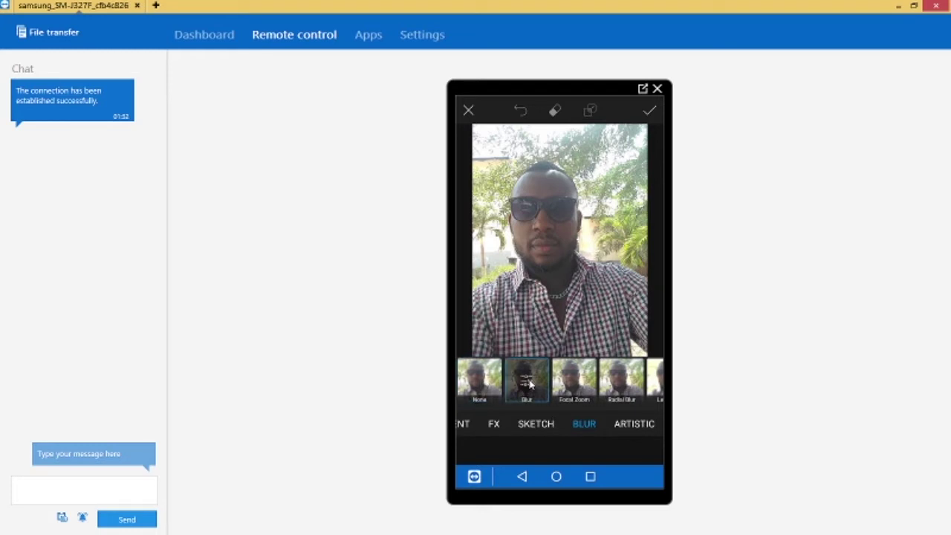
pyautogui.click(530, 383)
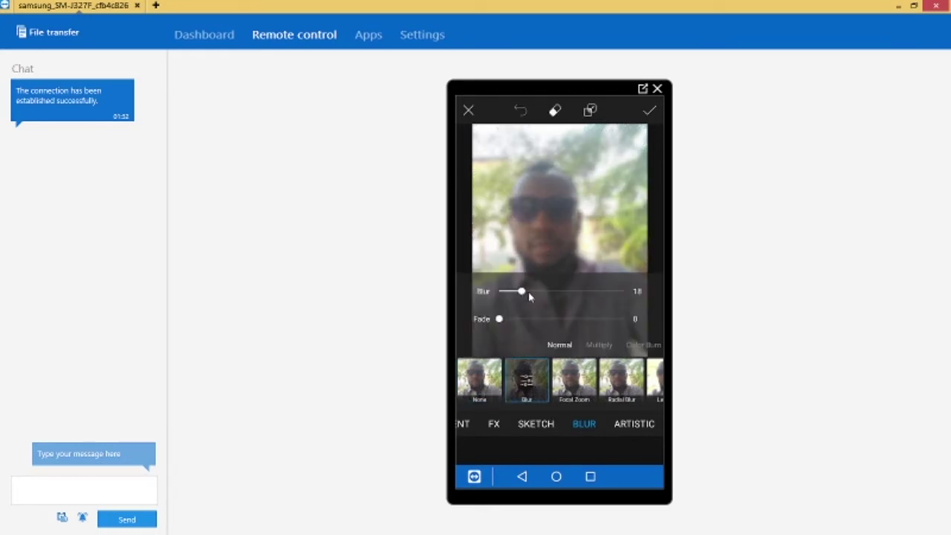
pyautogui.moveTo(530, 295); pyautogui.dragTo(528, 295)
pyautogui.click(533, 388)
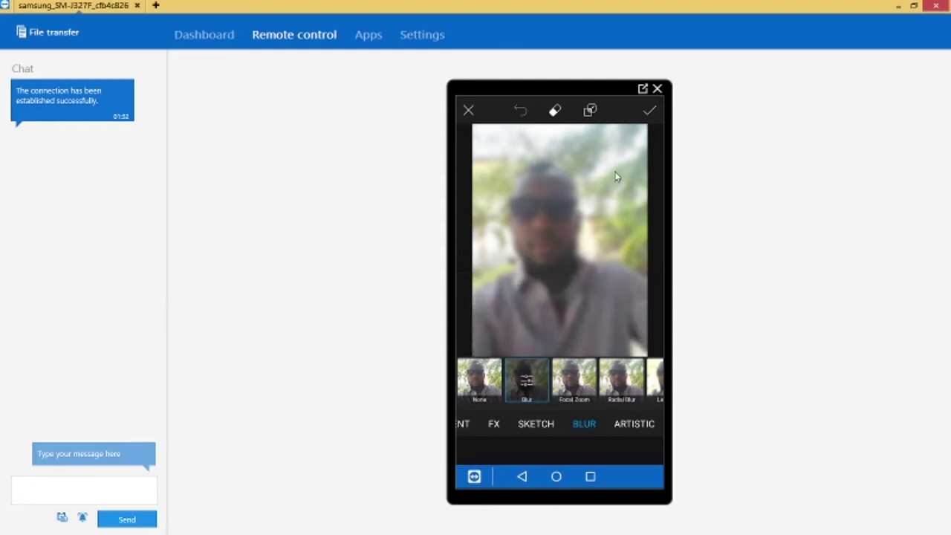
pyautogui.click(649, 111)
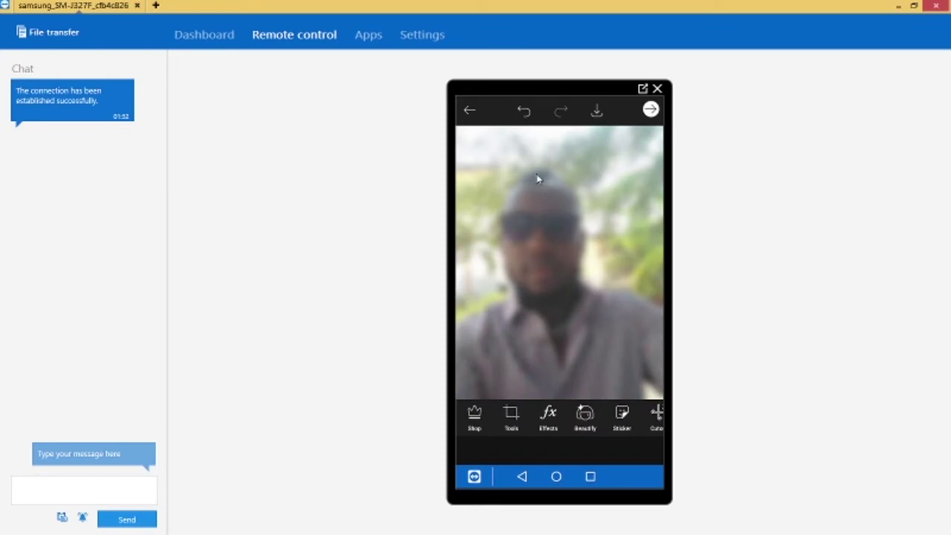
# Save the blurred picture to the device, then finish back to the home feed.
pyautogui.click(651, 110)
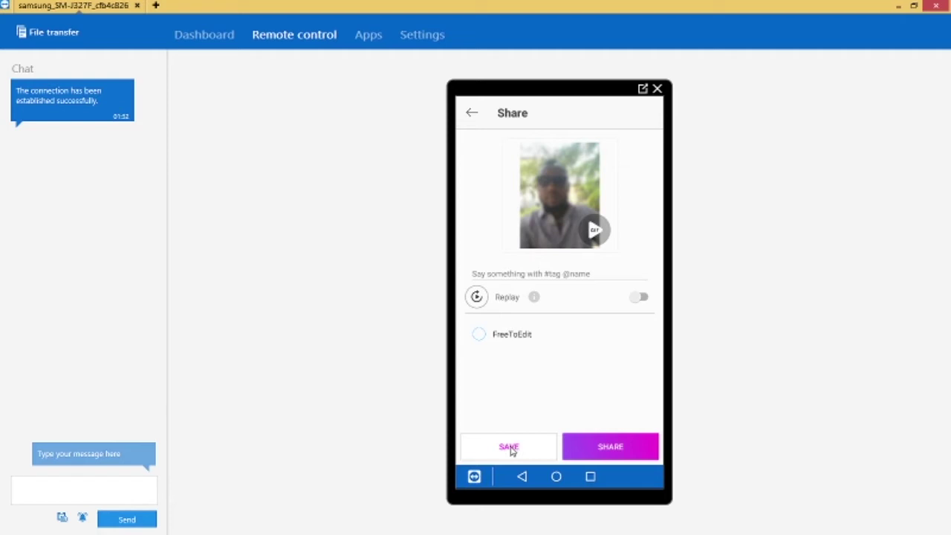
pyautogui.click(510, 448)
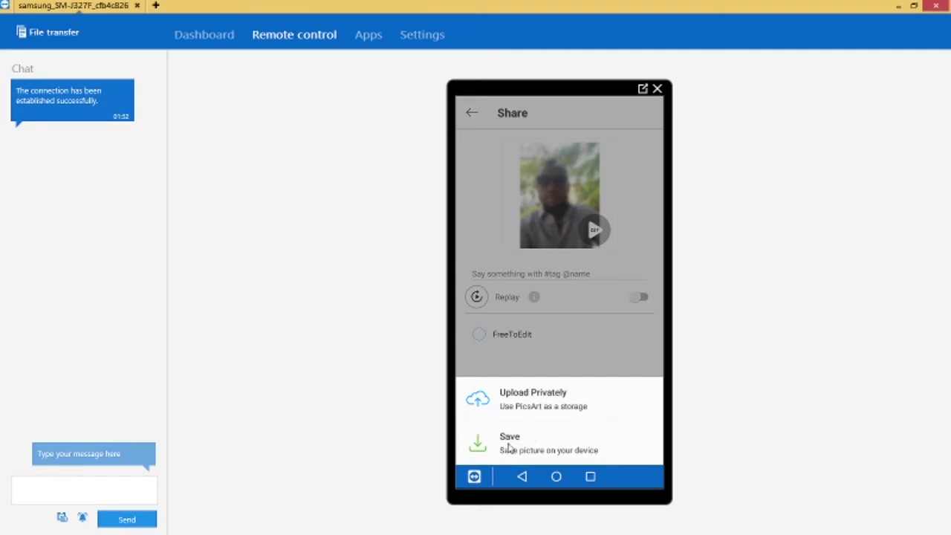
pyautogui.click(509, 448)
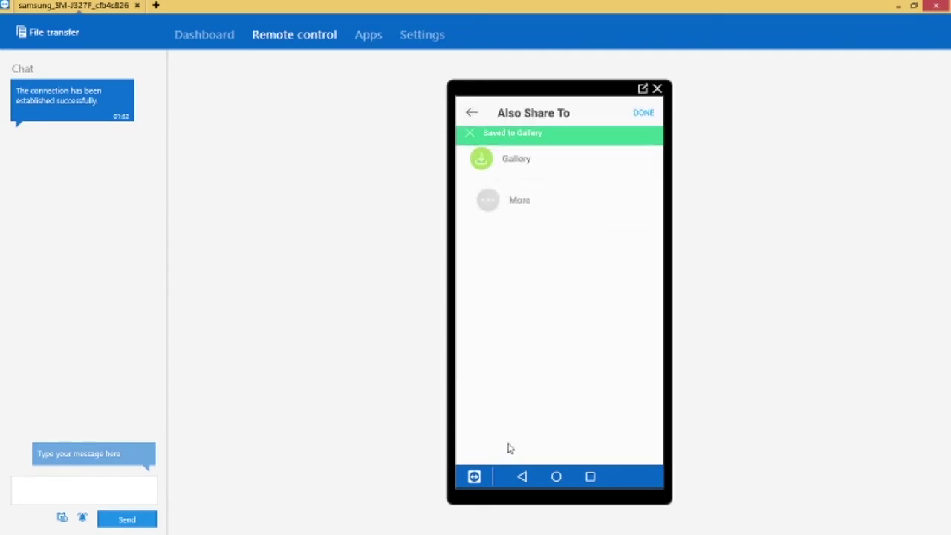
pyautogui.click(643, 113)
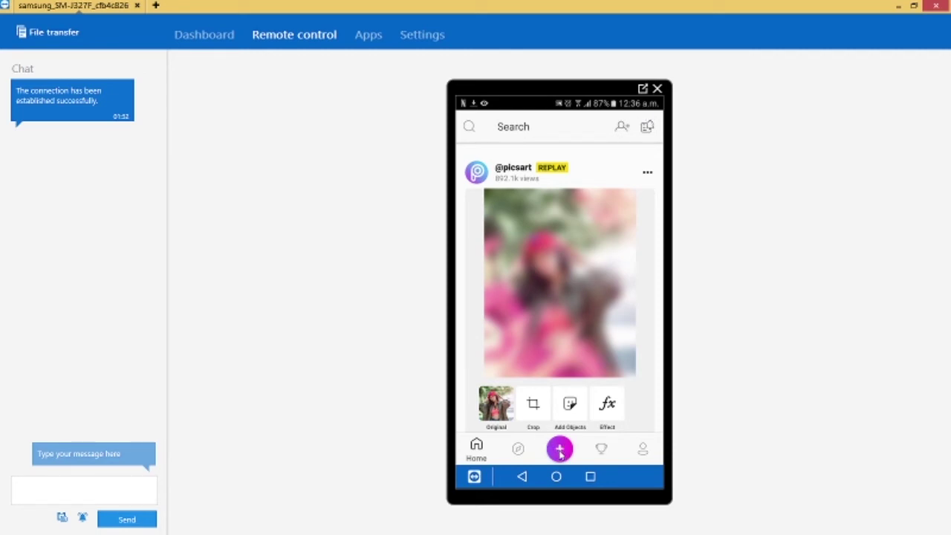
# Open the blurred selfie and add the original sharp selfie on top as a photo layer.
pyautogui.click(560, 450)
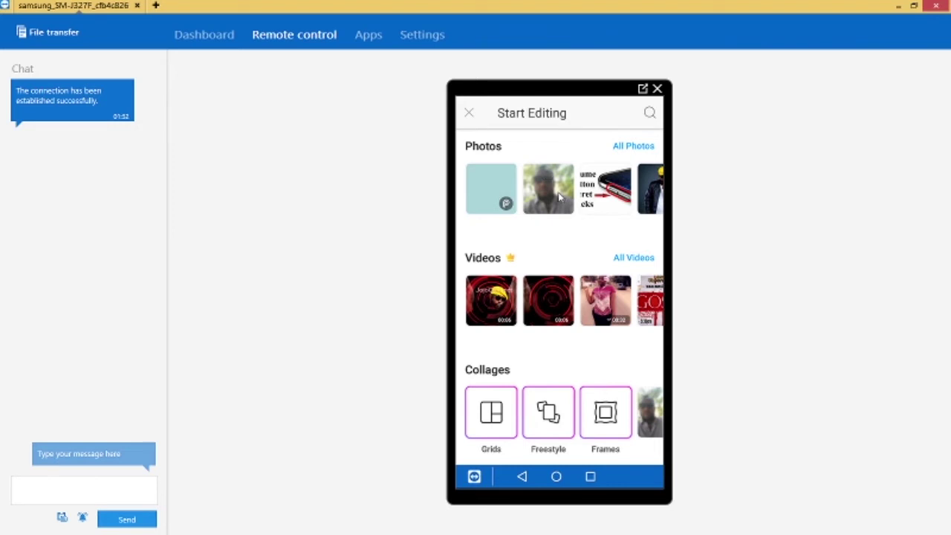
pyautogui.click(543, 202)
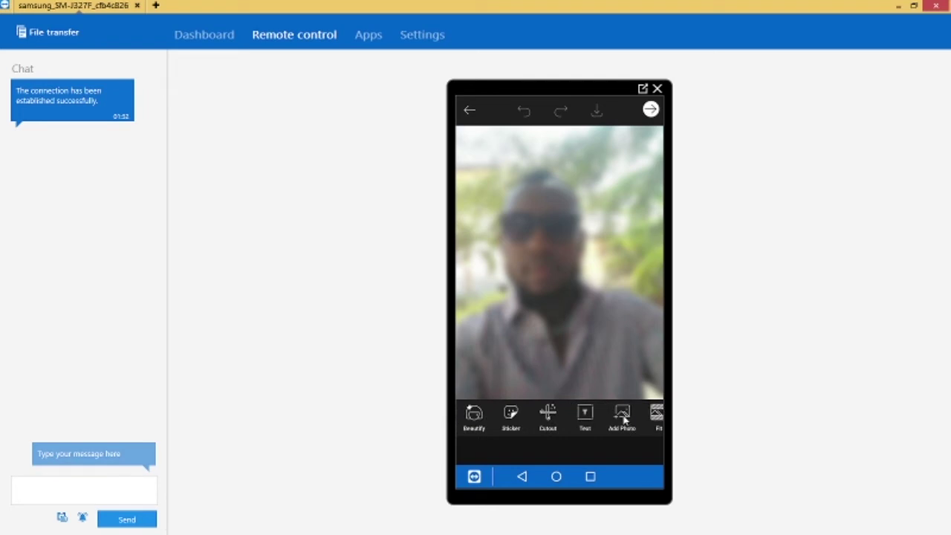
pyautogui.click(623, 418)
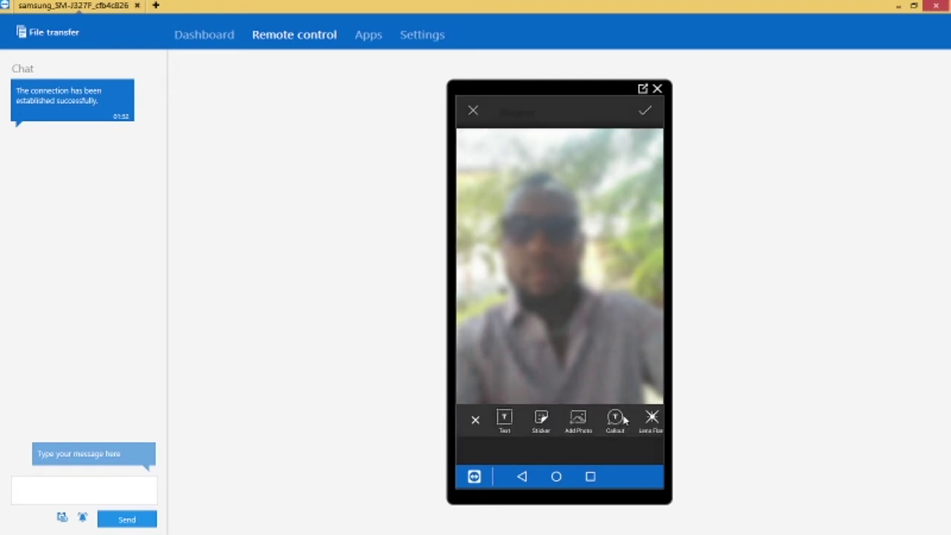
pyautogui.click(561, 304)
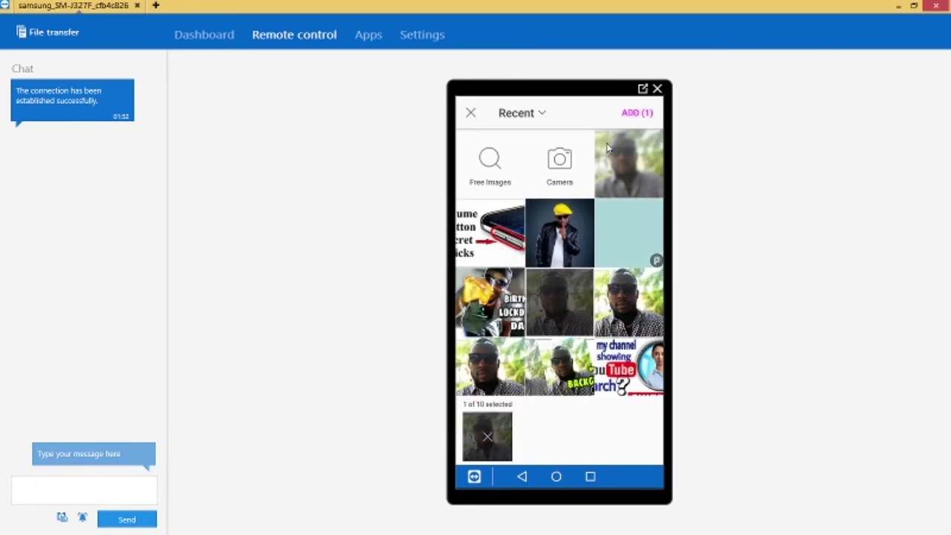
pyautogui.click(636, 114)
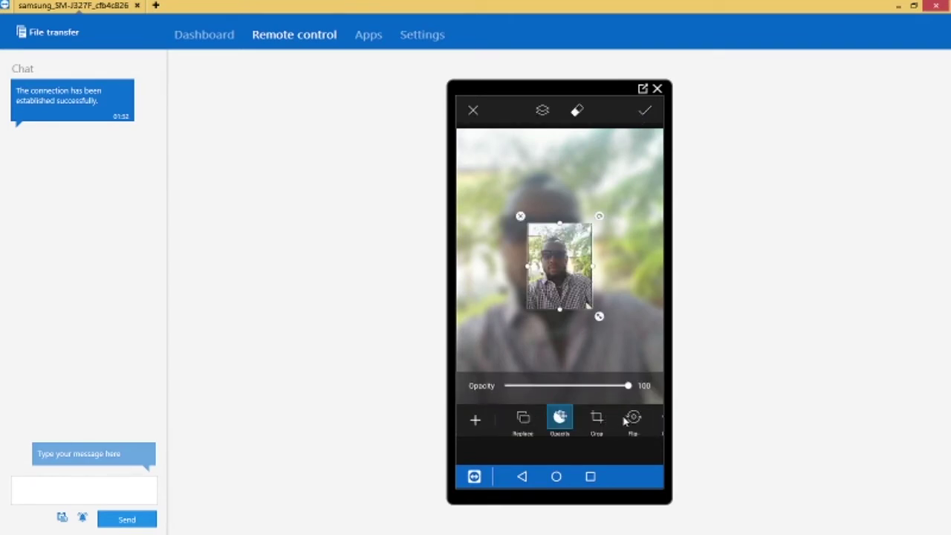
pyautogui.moveTo(630, 419); pyautogui.dragTo(554, 422)
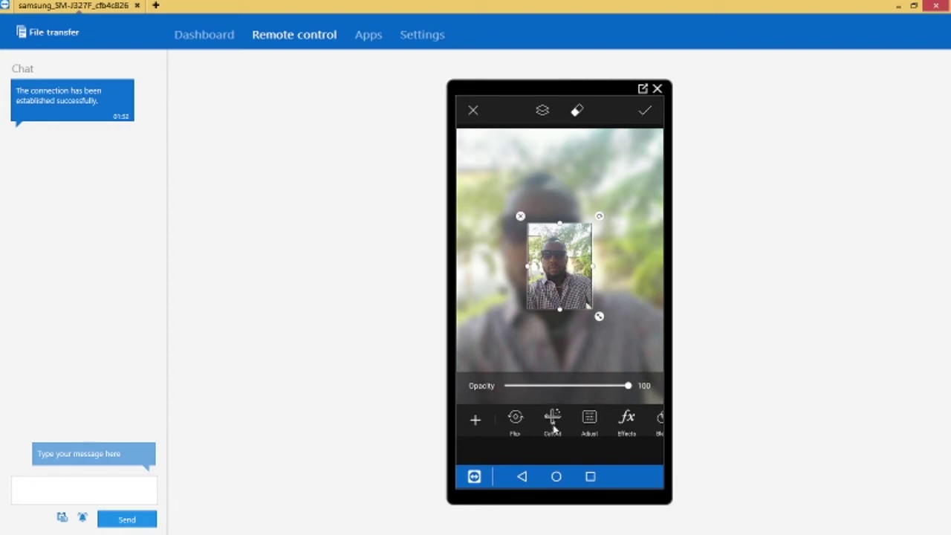
# Use Cutout's Person option to auto-select the subject in the added photo and save it.
pyautogui.click(553, 418)
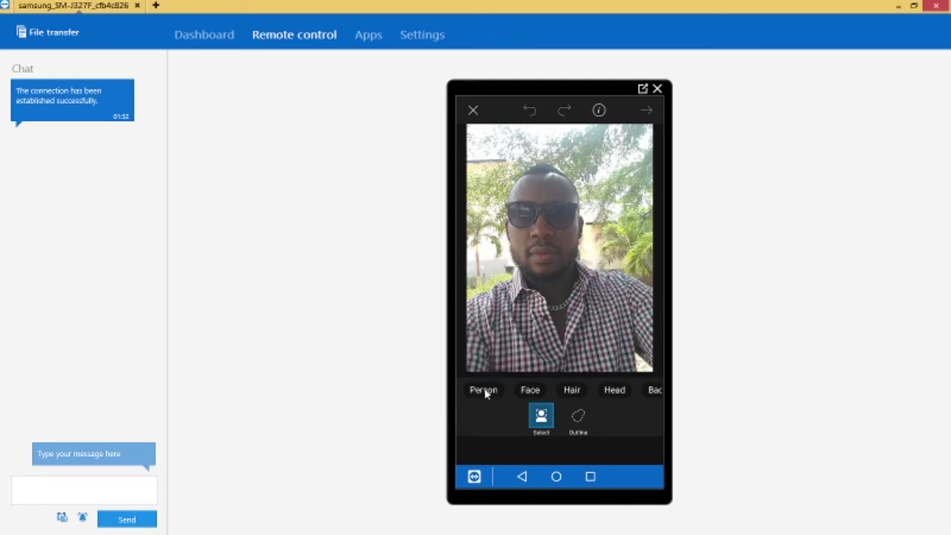
pyautogui.click(483, 392)
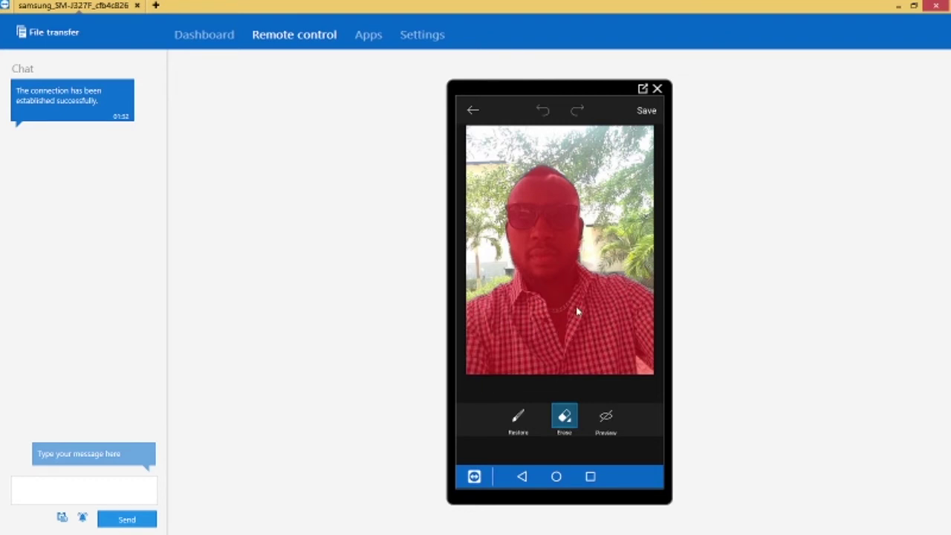
pyautogui.click(647, 112)
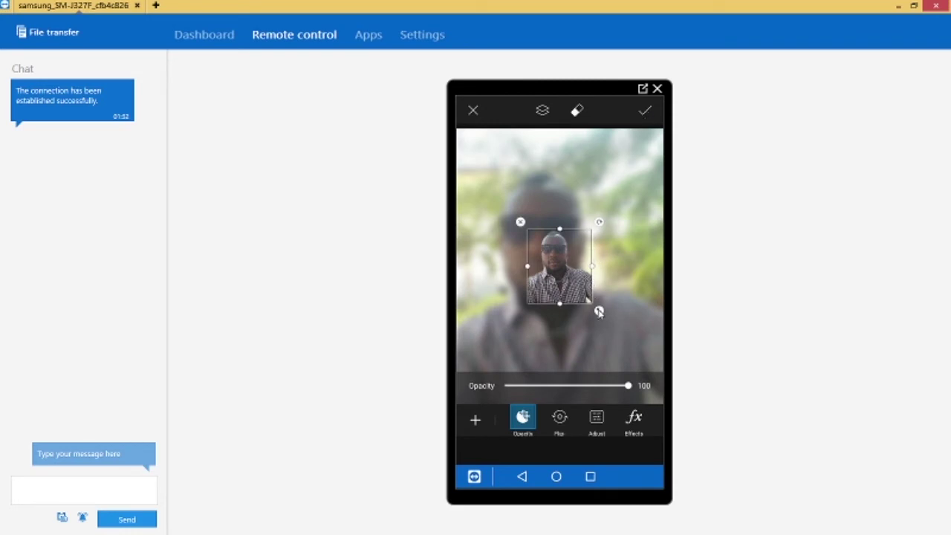
# Enlarge the sharp cutout to line up over the blurred person and apply it.
pyautogui.moveTo(638, 337); pyautogui.dragTo(663, 338)
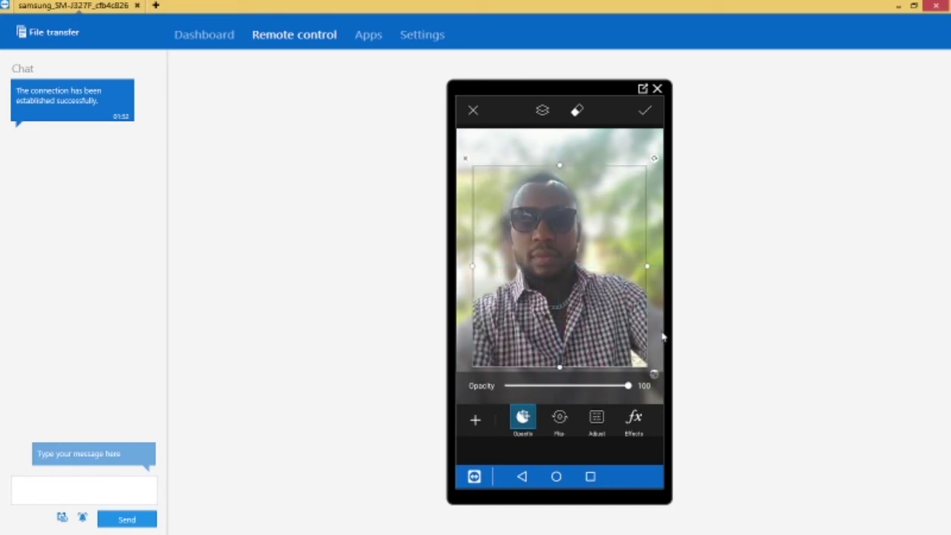
pyautogui.click(664, 338)
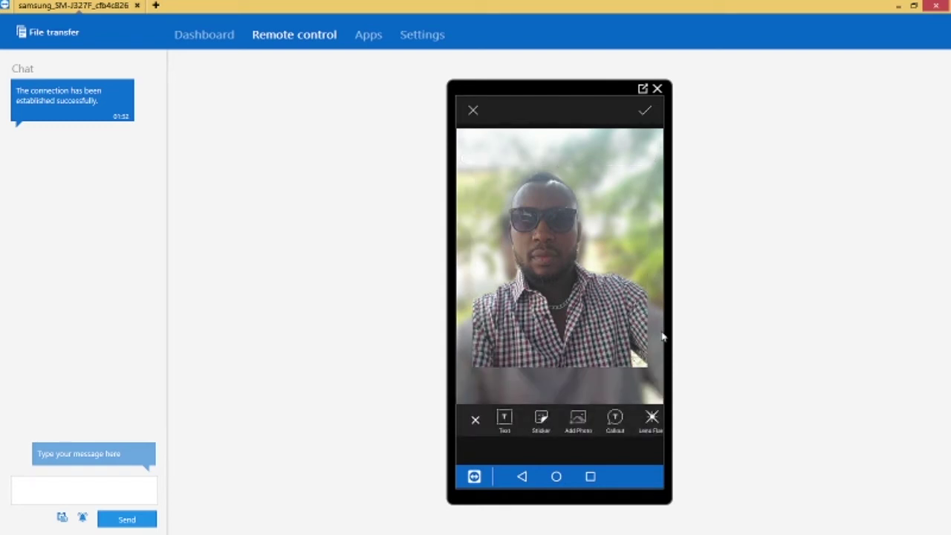
pyautogui.click(664, 338)
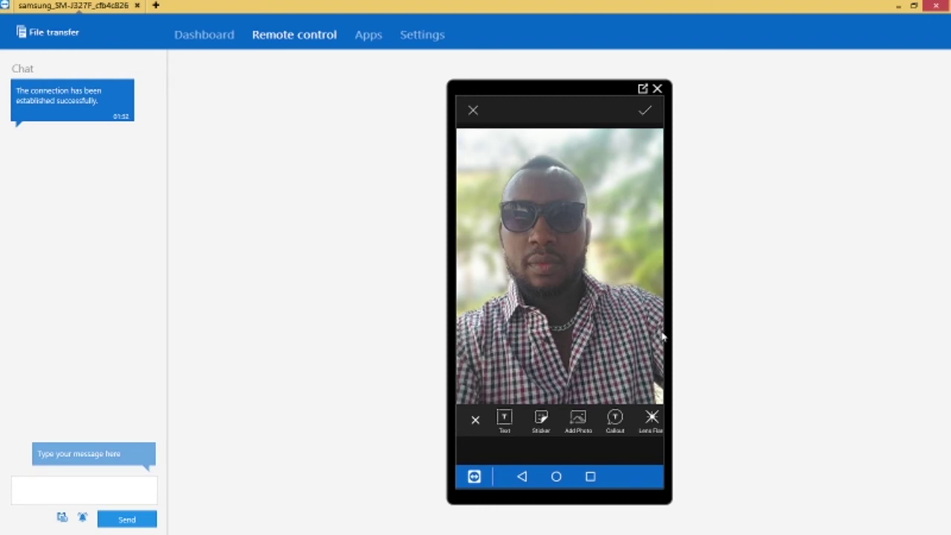
pyautogui.click(645, 111)
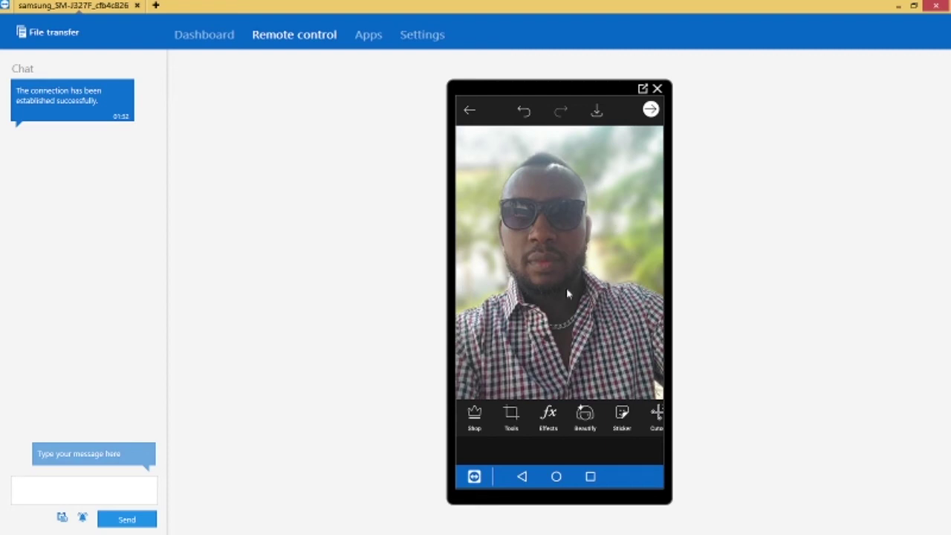
# Raise the photo's contrast to 56 in Tools > Adjust.
pyautogui.click(511, 422)
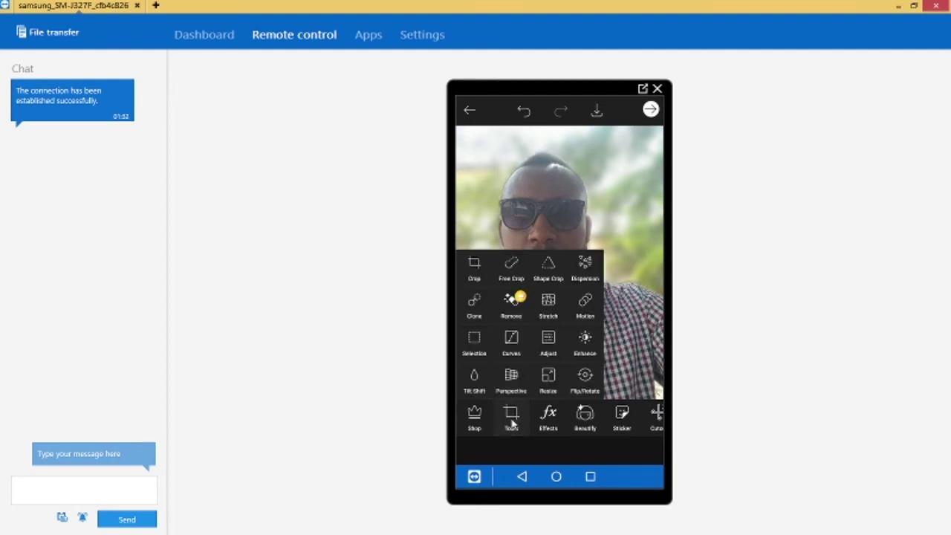
pyautogui.click(549, 343)
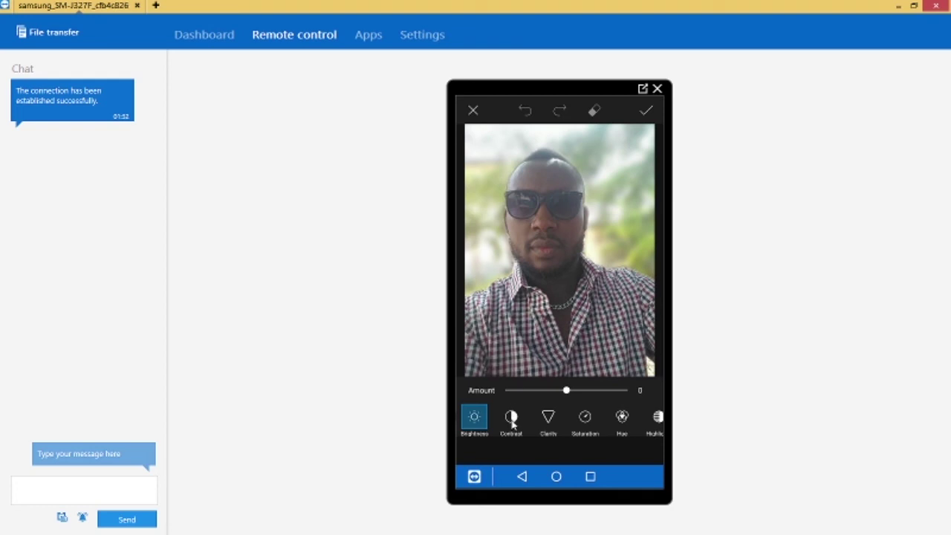
pyautogui.click(512, 421)
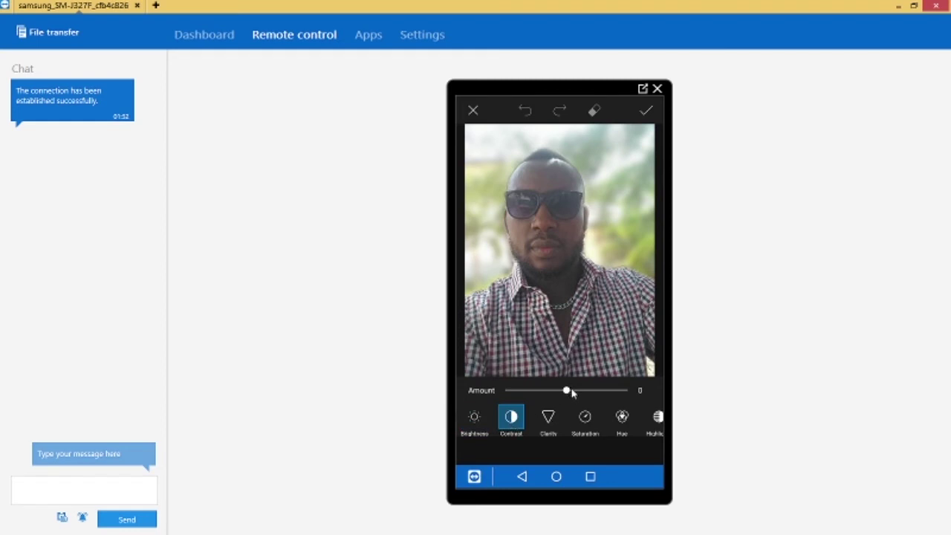
pyautogui.moveTo(570, 391); pyautogui.dragTo(594, 395)
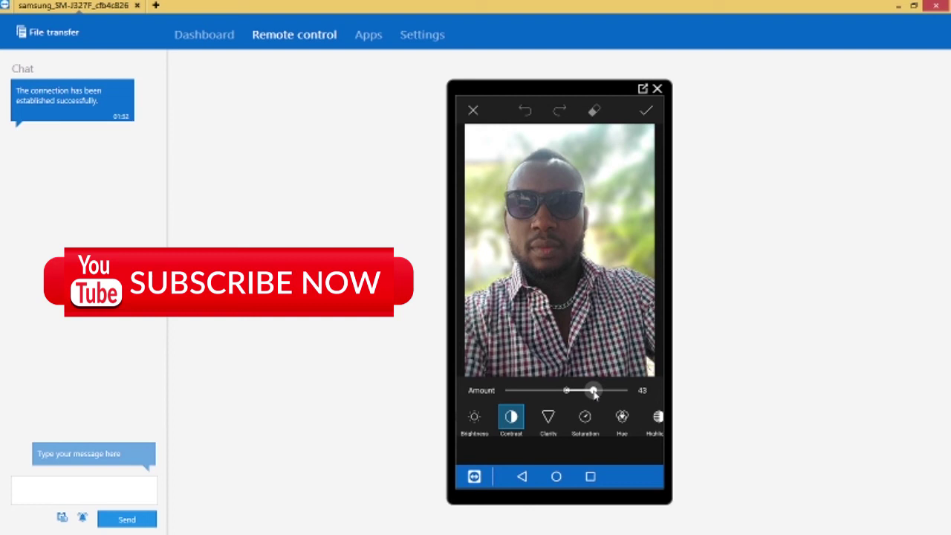
pyautogui.moveTo(595, 395); pyautogui.dragTo(600, 395)
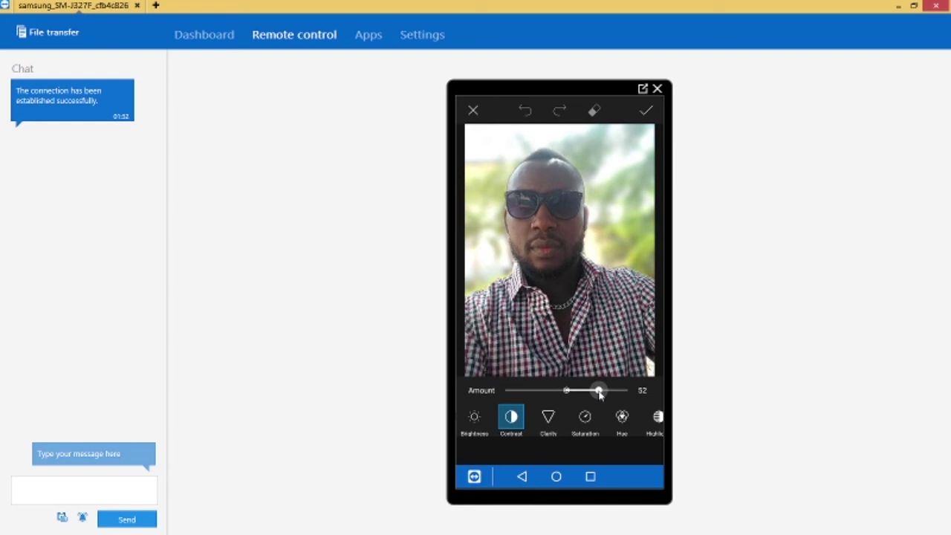
pyautogui.moveTo(601, 394); pyautogui.dragTo(601, 395)
pyautogui.moveTo(601, 394); pyautogui.dragTo(602, 394)
# Raise the clarity to 19.
pyautogui.click(549, 418)
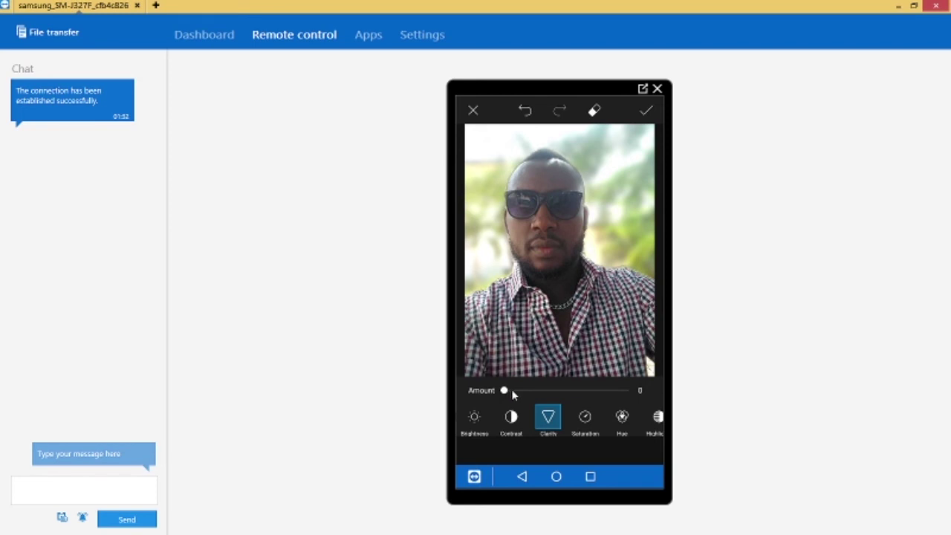
pyautogui.moveTo(513, 392); pyautogui.dragTo(527, 395)
pyautogui.moveTo(526, 393); pyautogui.dragTo(528, 394)
# Set saturation to 54 and apply the contrast, clarity and saturation adjustments.
pyautogui.click(585, 418)
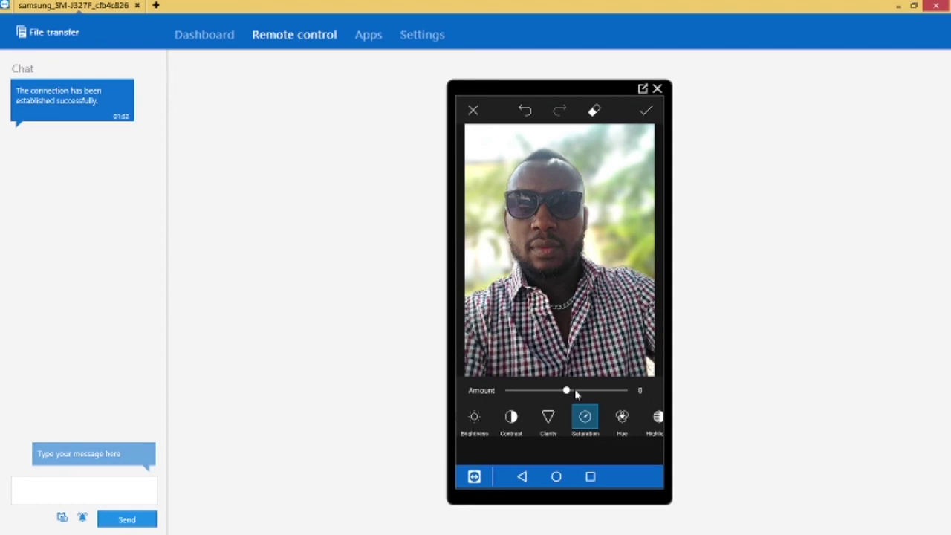
pyautogui.moveTo(576, 392); pyautogui.dragTo(599, 392)
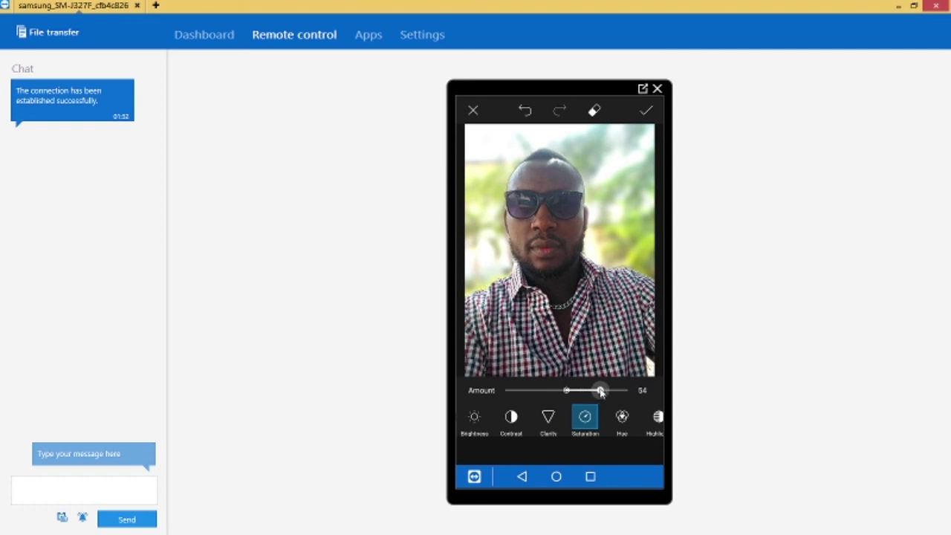
pyautogui.moveTo(600, 392); pyautogui.dragTo(600, 392)
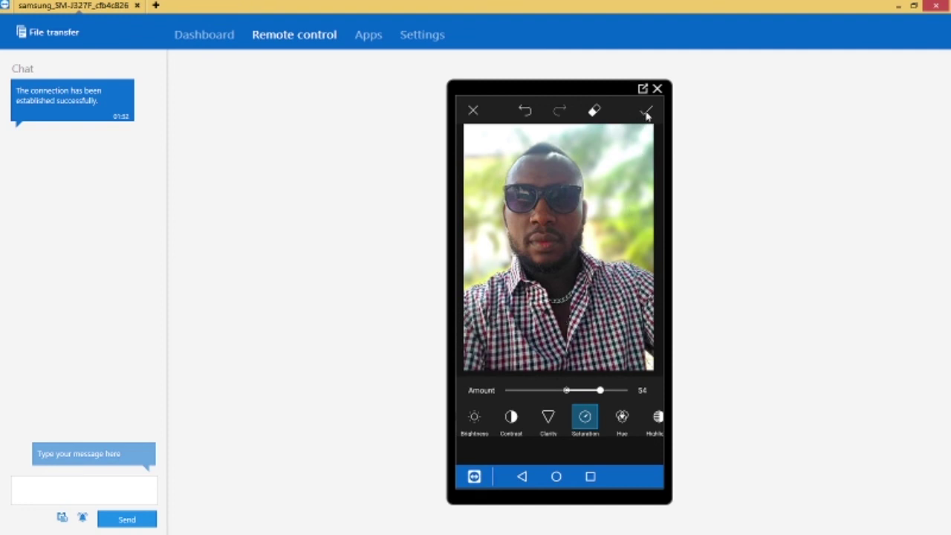
pyautogui.click(646, 112)
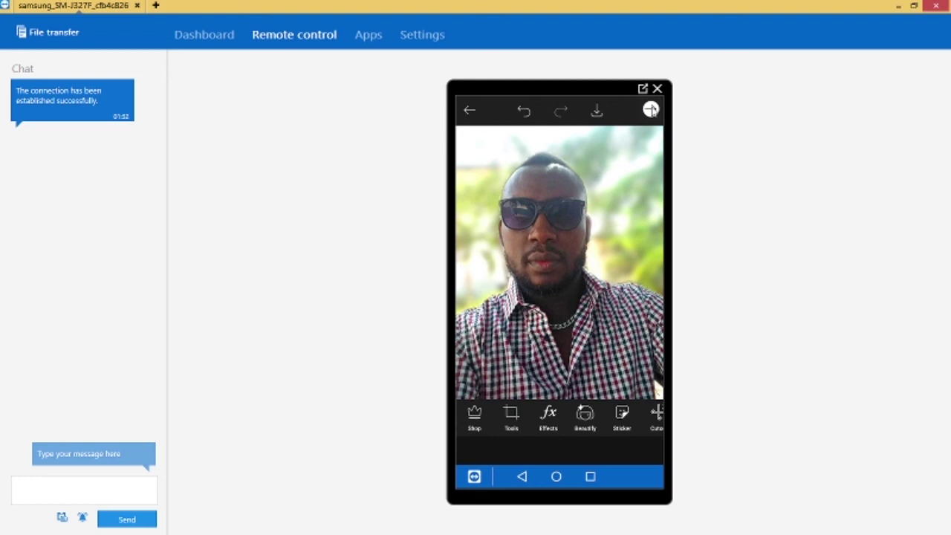
# Proceed to the Share screen for the finished background-blur portrait.
pyautogui.click(651, 111)
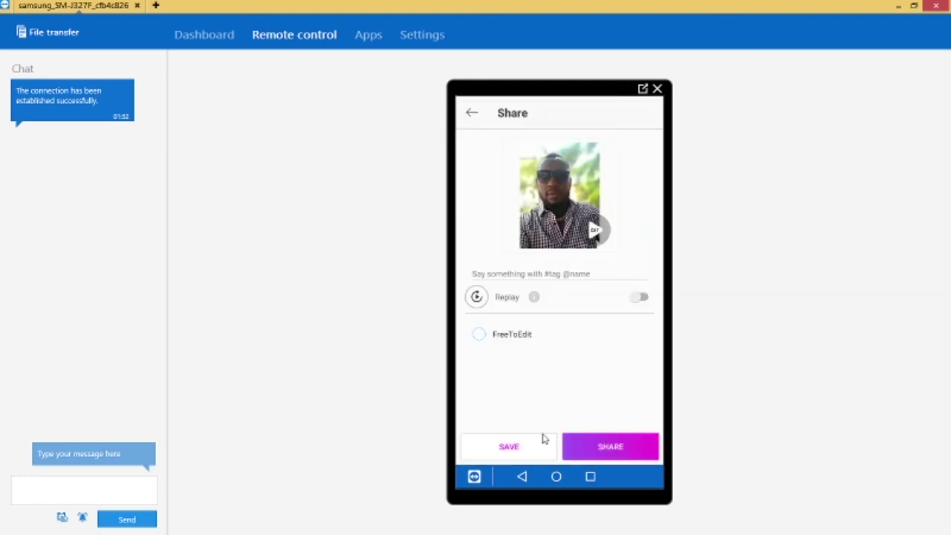